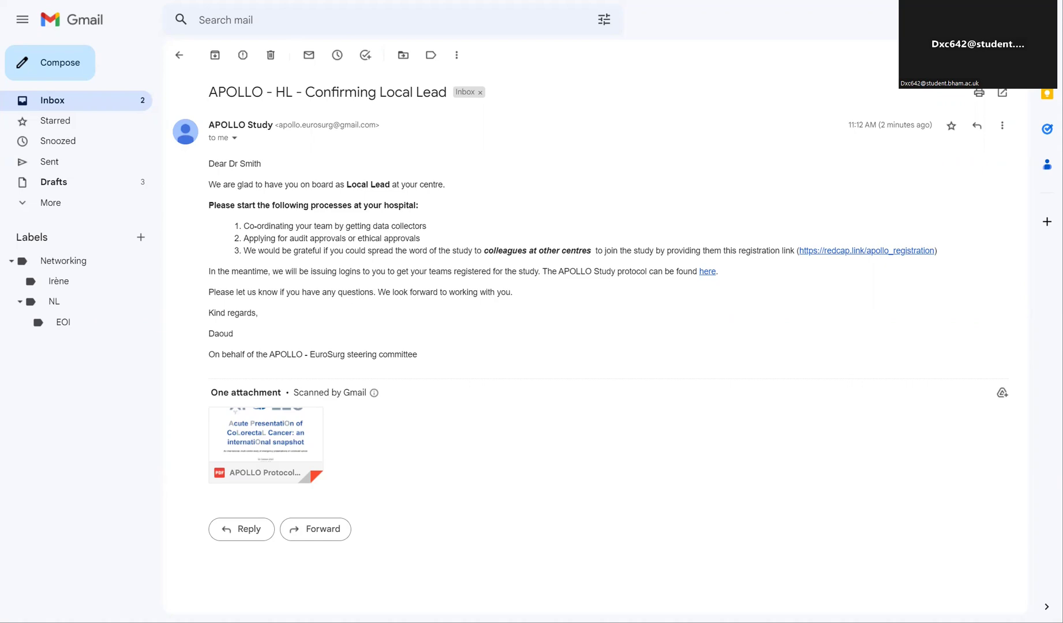
Switch to the other Gmail account's tab showing the 'REDCap access granted' email
left_click(231, 2)
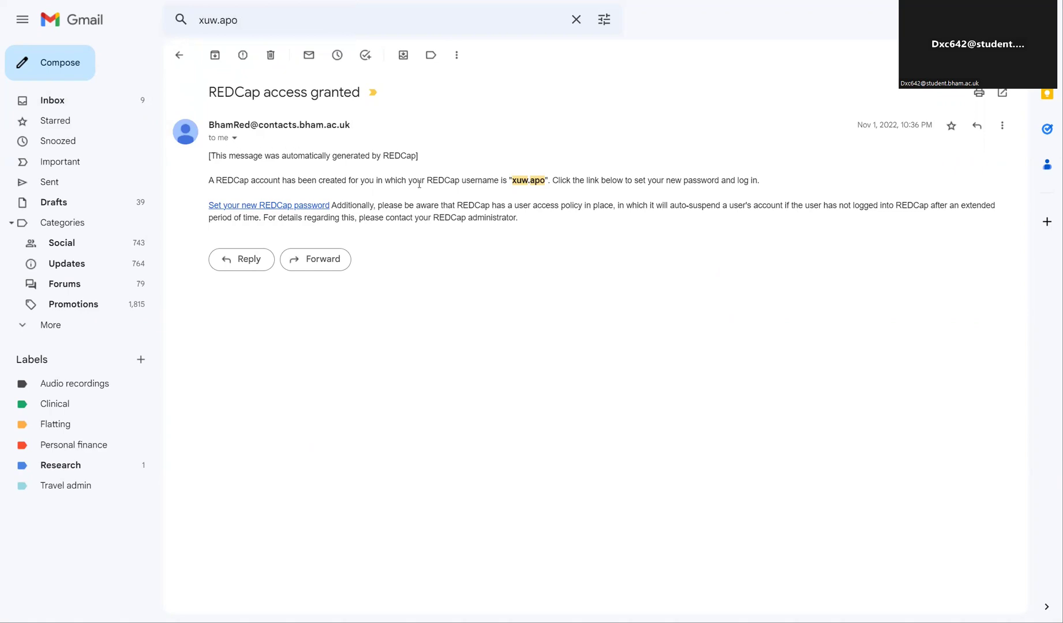
Highlight the new REDCap username and the 'Set your new REDCap password' link in the email
left_click_drag(511, 180, 545, 182)
left_click(568, 233)
left_click_drag(206, 206, 335, 206)
left_click(398, 233)
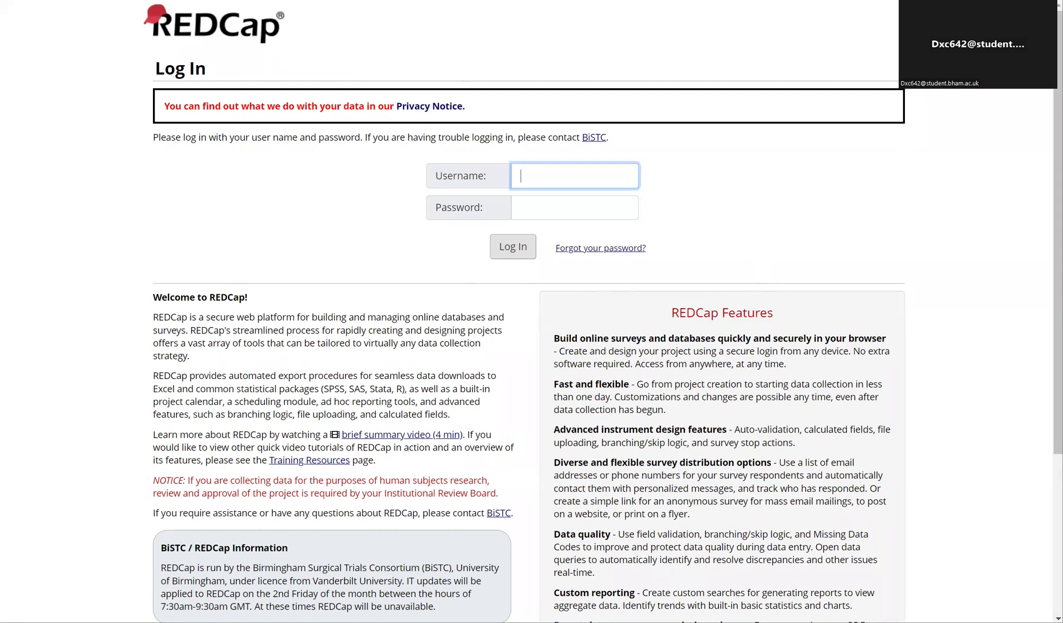
Log into REDCap with the saved credentials and open the APOLLO - Site and User Registration project
key("ctrl+shift+y")
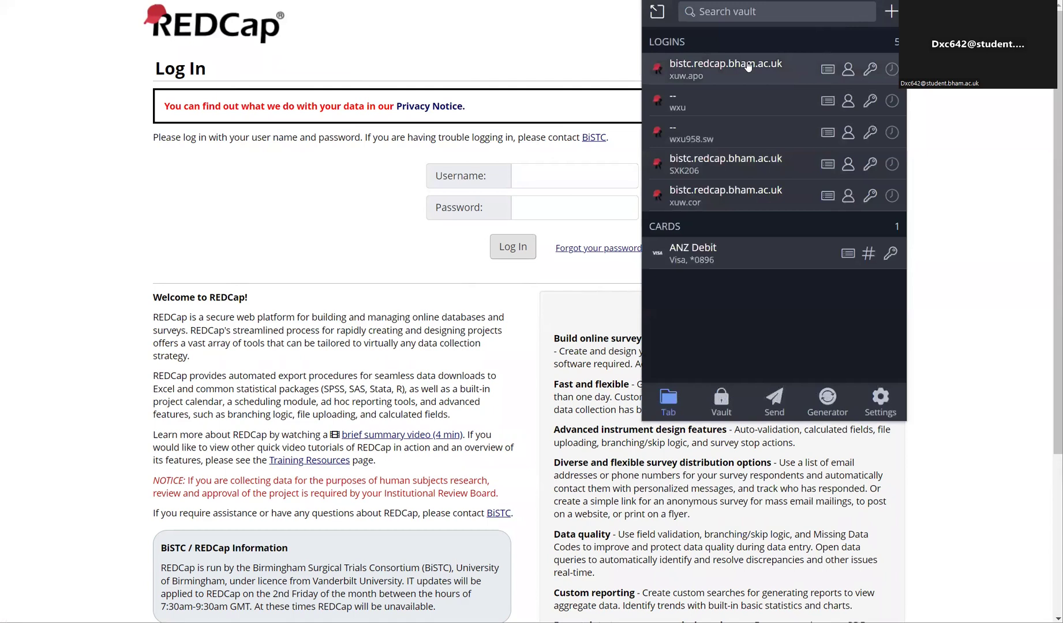
left_click(744, 64)
left_click(502, 261)
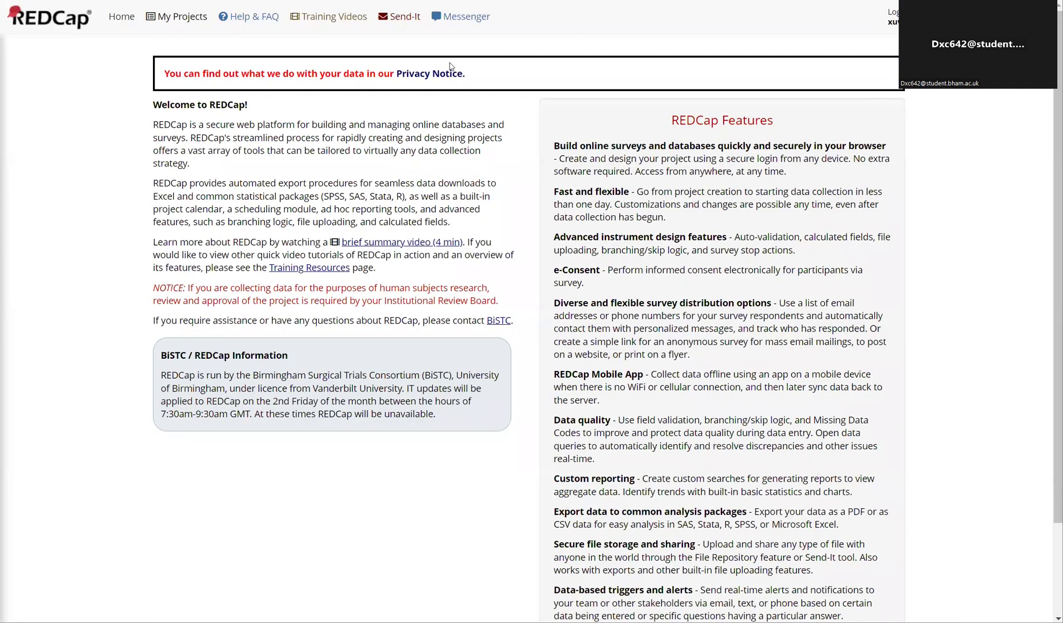
left_click(193, 26)
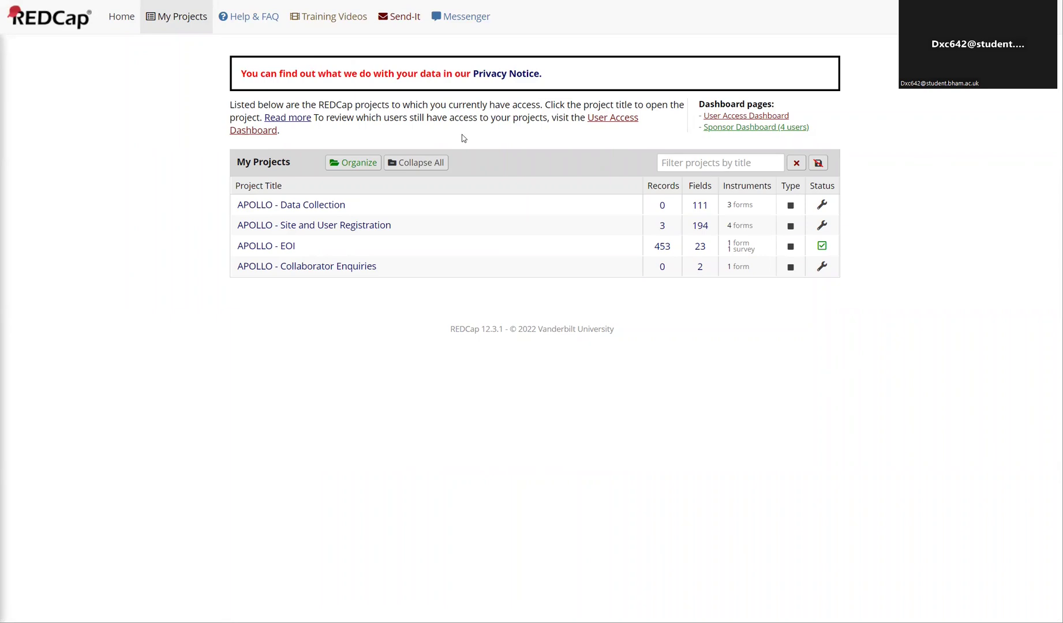
left_click(355, 228)
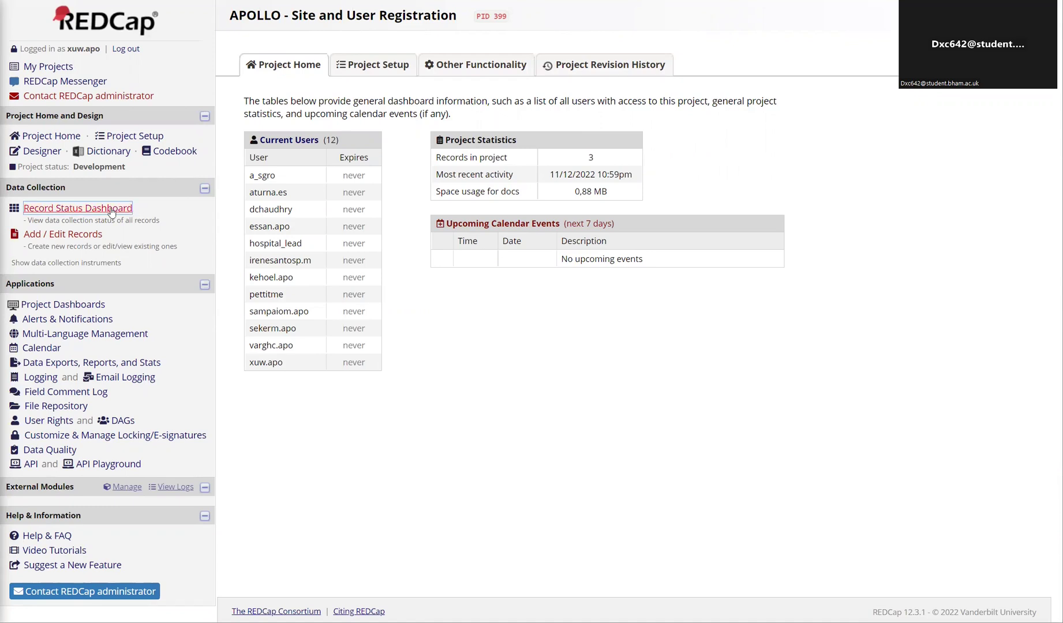
Create new Record 4, open its Mini-team and Period 1 Registration form, and search 'auckland' for the hospital
left_click(86, 233)
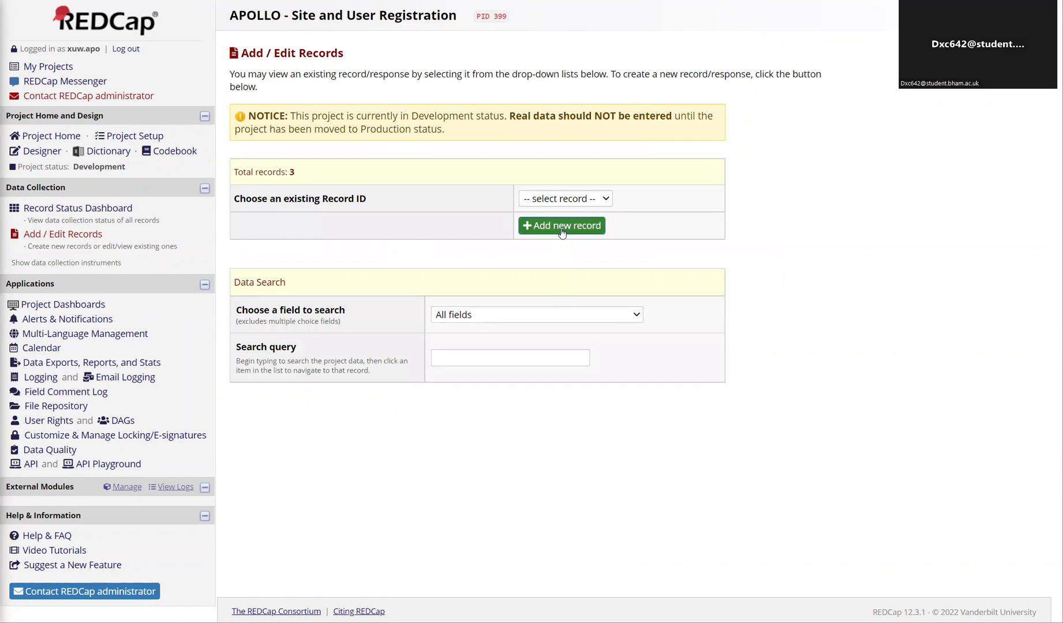
left_click(563, 226)
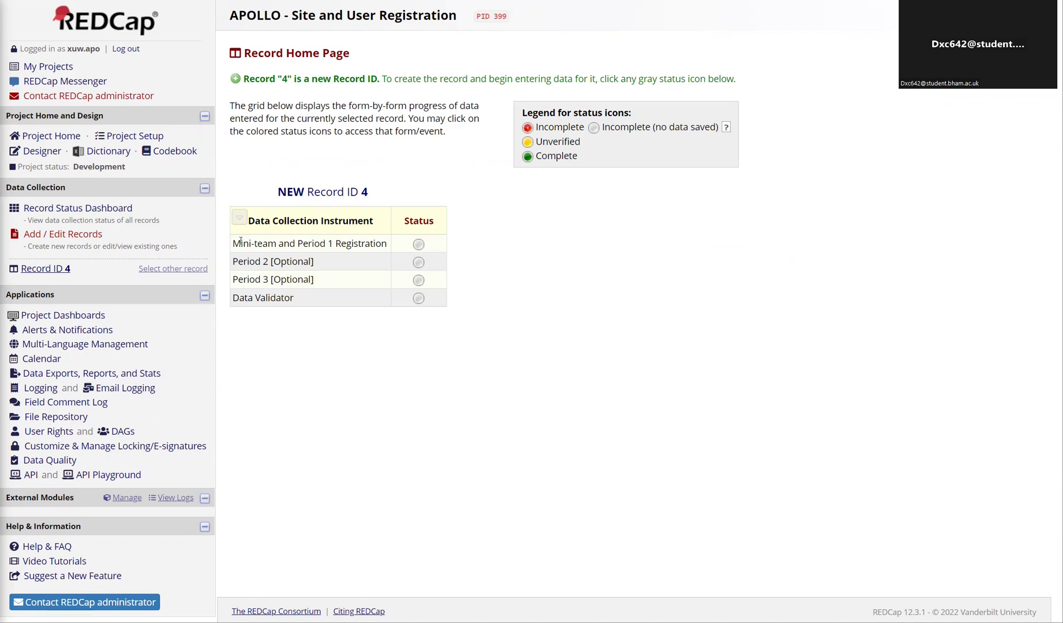
left_click_drag(240, 242, 320, 243)
left_click(419, 244)
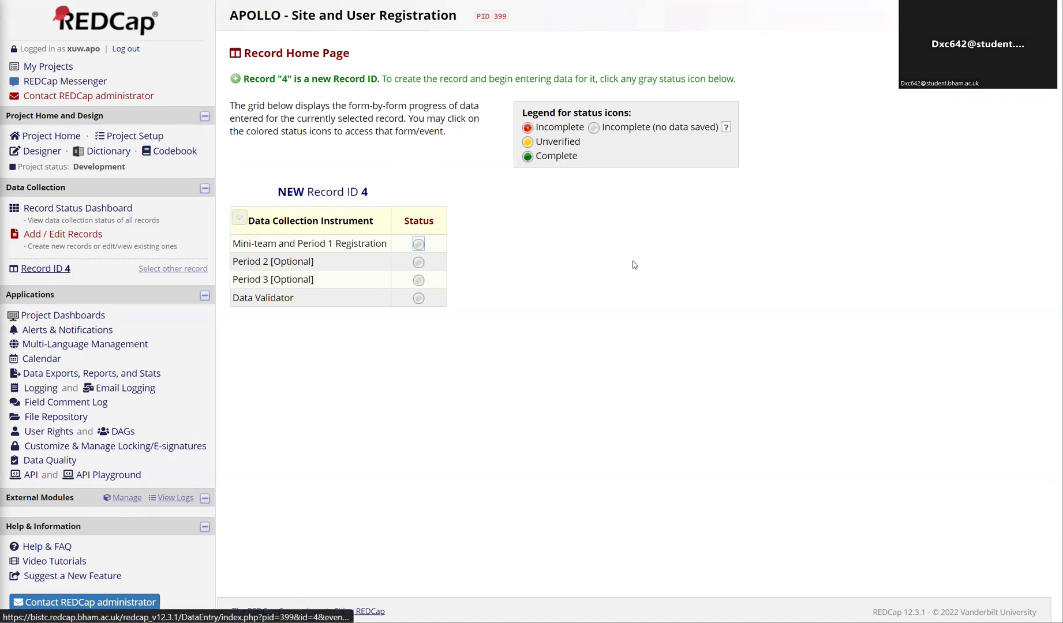
type("auckland")
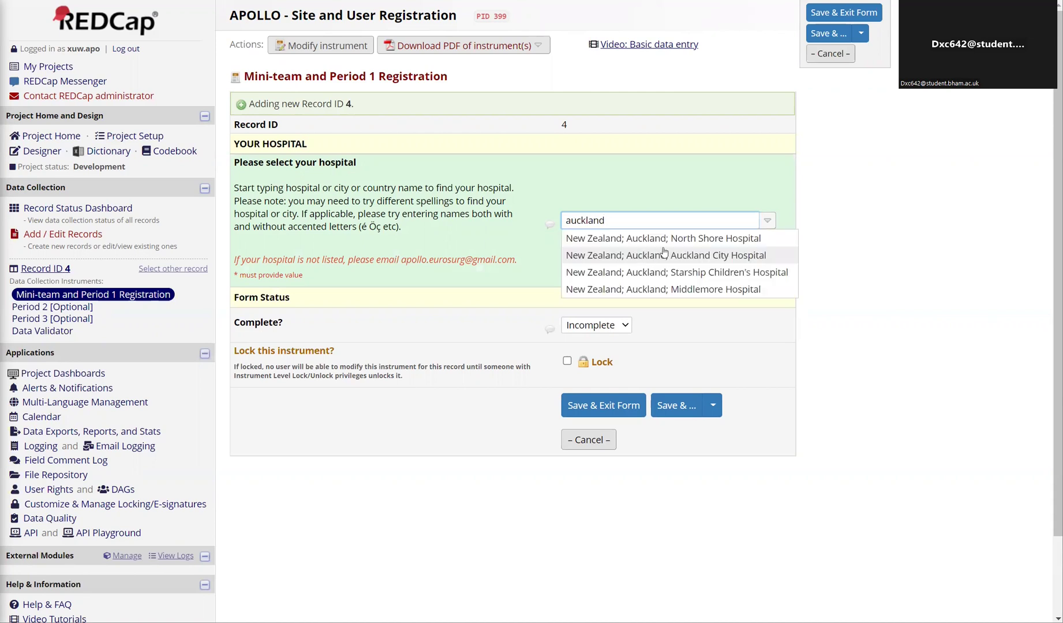
Choose 'New Zealand; Auckland; Auckland City Hospital' and mark local study approvals as successfully confirmed
left_click(662, 255)
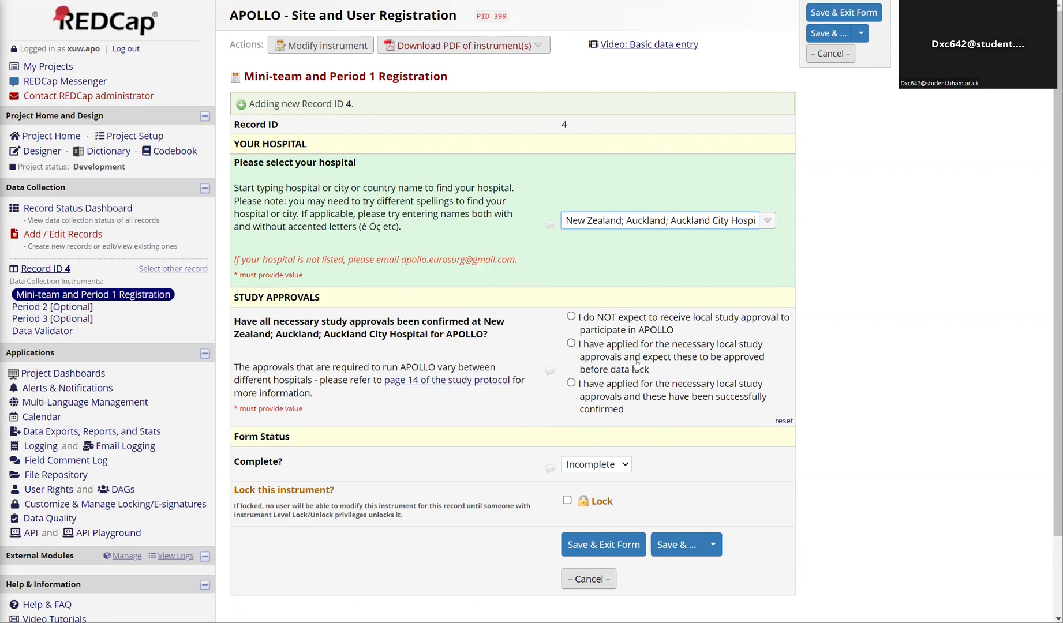
left_click(636, 362)
scroll(606, 383, "down", 1)
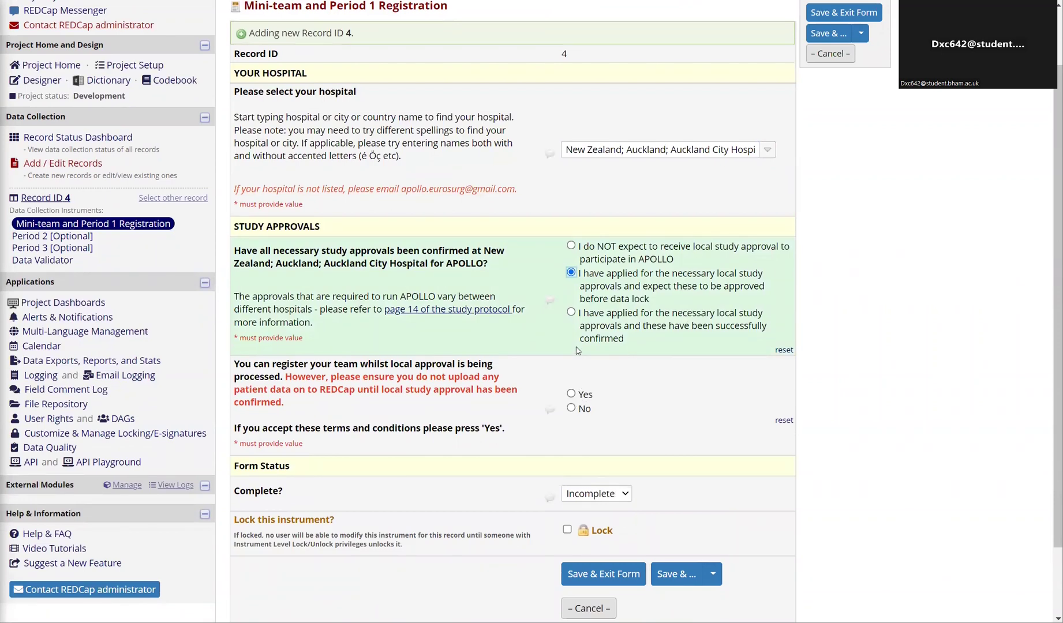
left_click(610, 338)
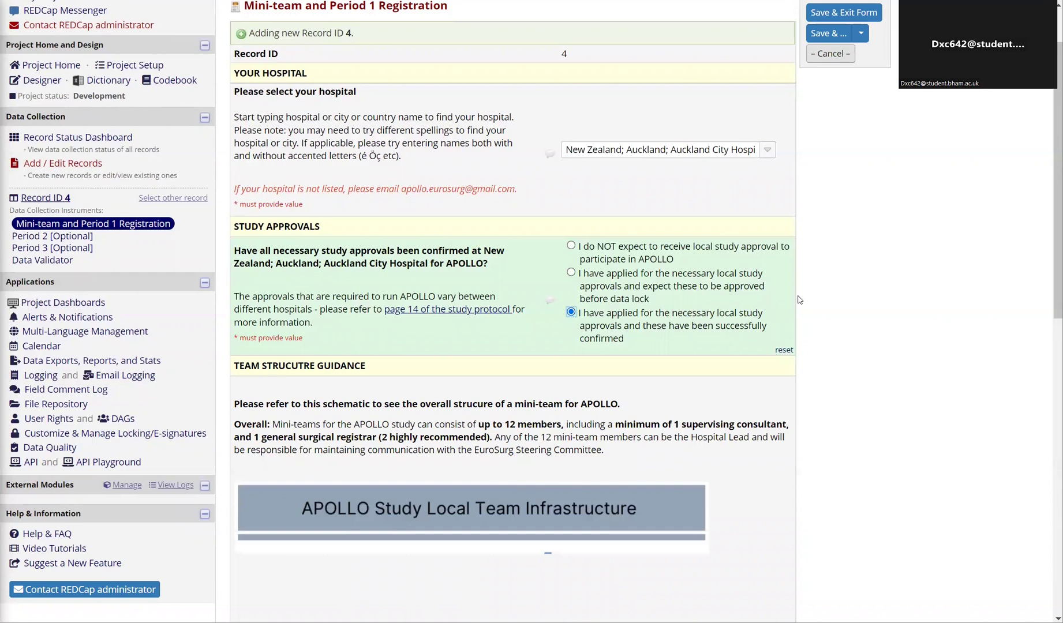
Review the minimum team requirements, then tick Hospital Lead and Registrar/trainee 1 under Core Team
scroll(798, 299, "down", 1)
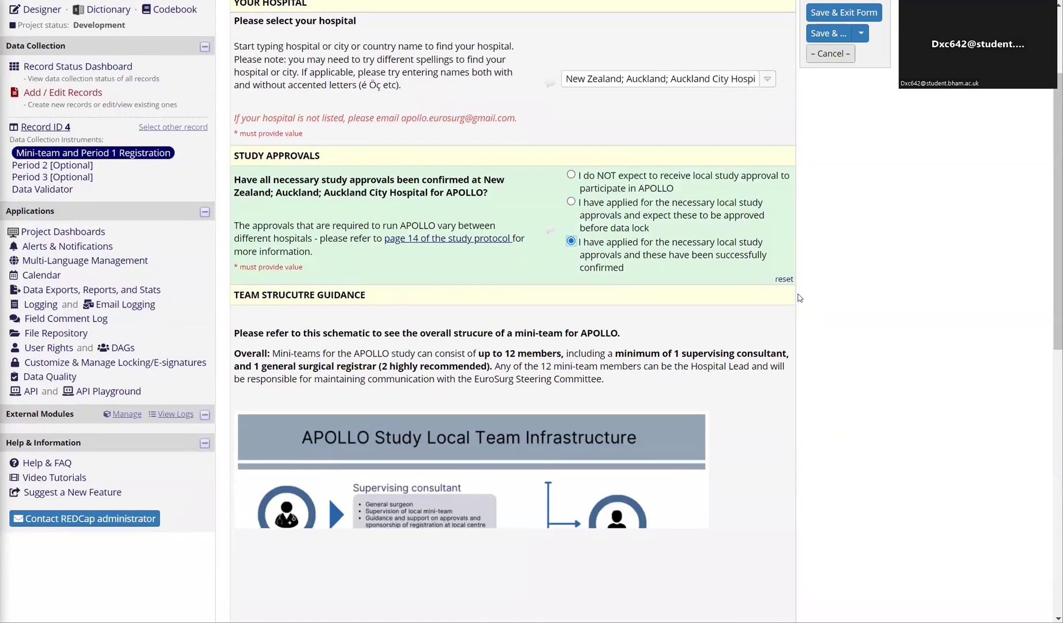
scroll(849, 268, "down", 2)
scroll(855, 231, "down", 1)
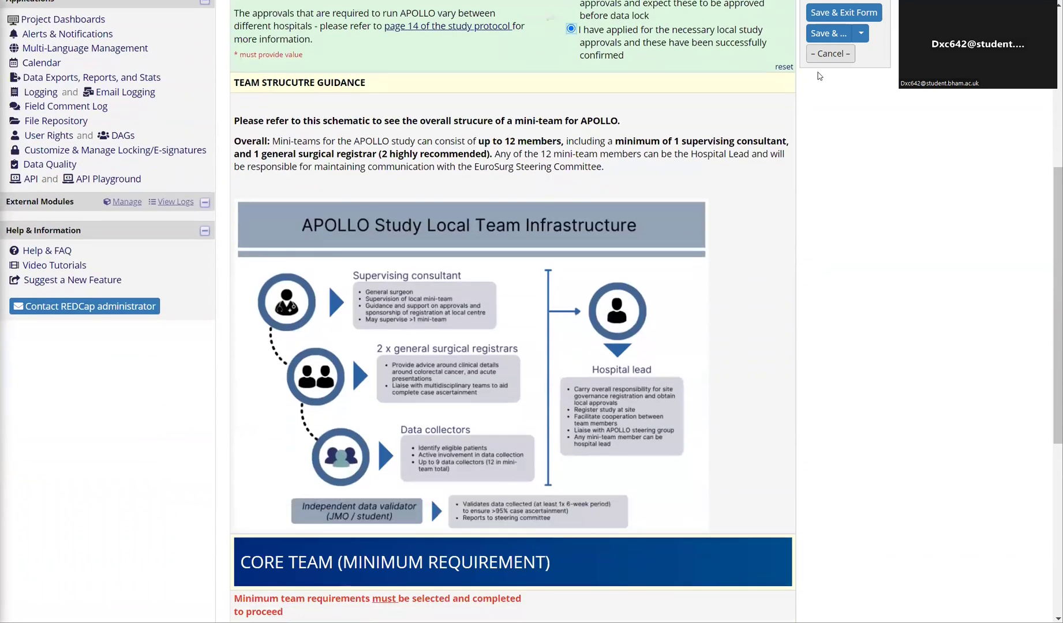
scroll(819, 77, "down", 6)
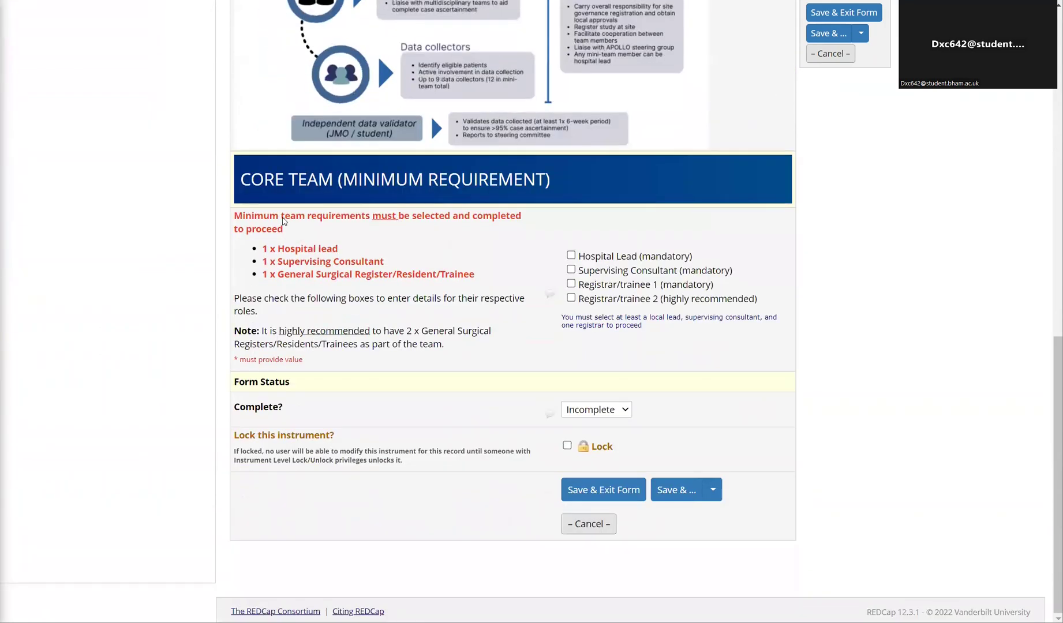
left_click_drag(242, 217, 368, 261)
left_click(364, 263)
left_click(570, 255)
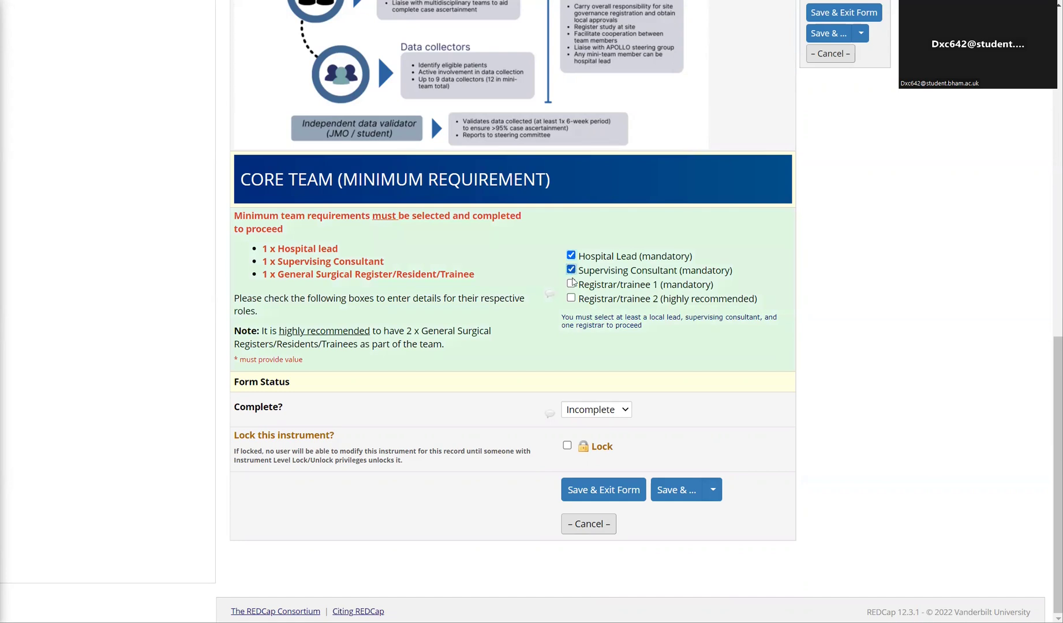
left_click(571, 284)
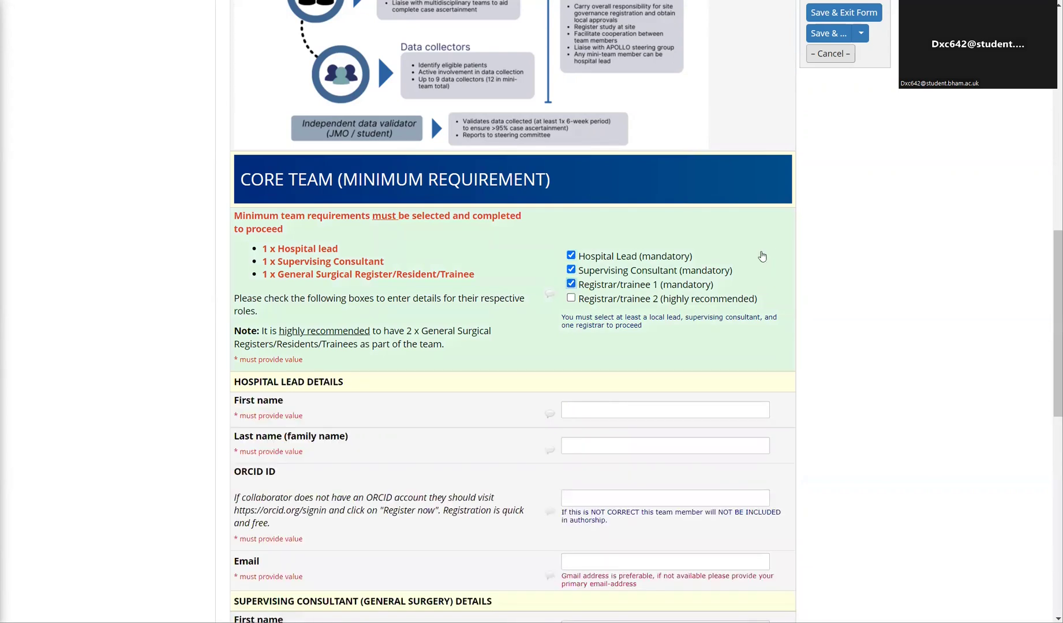
scroll(816, 362, "down", 1)
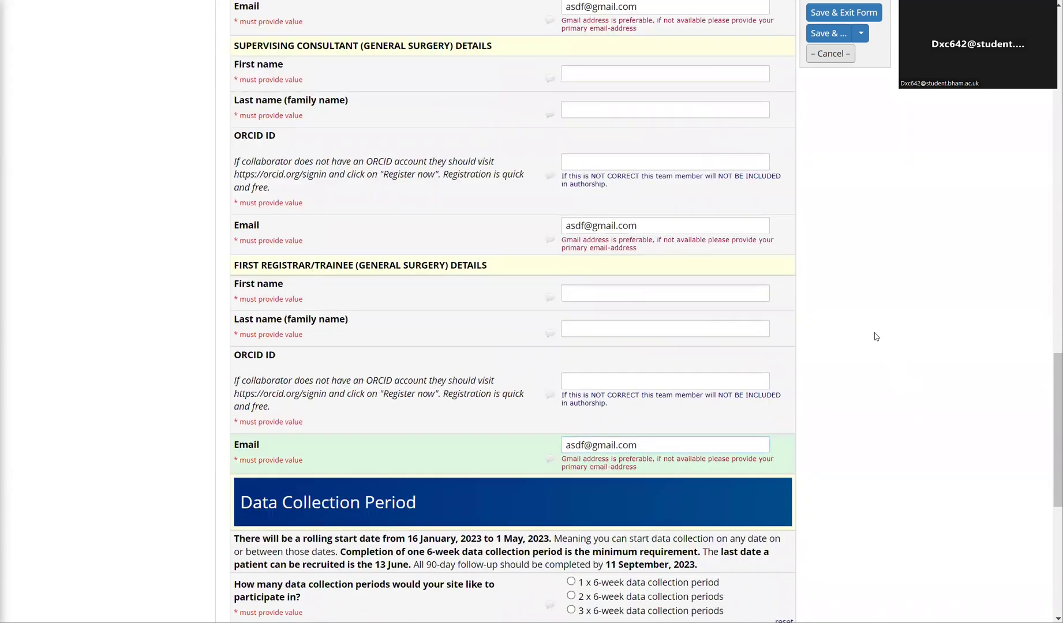
scroll(740, 99, "up", 1)
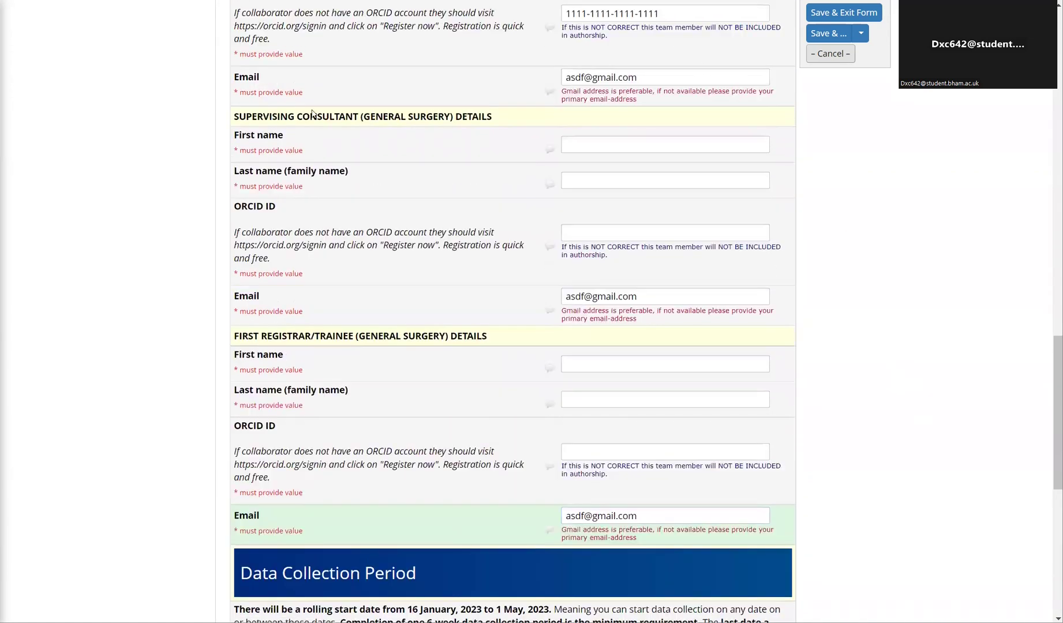
scroll(858, 432, "down", 5)
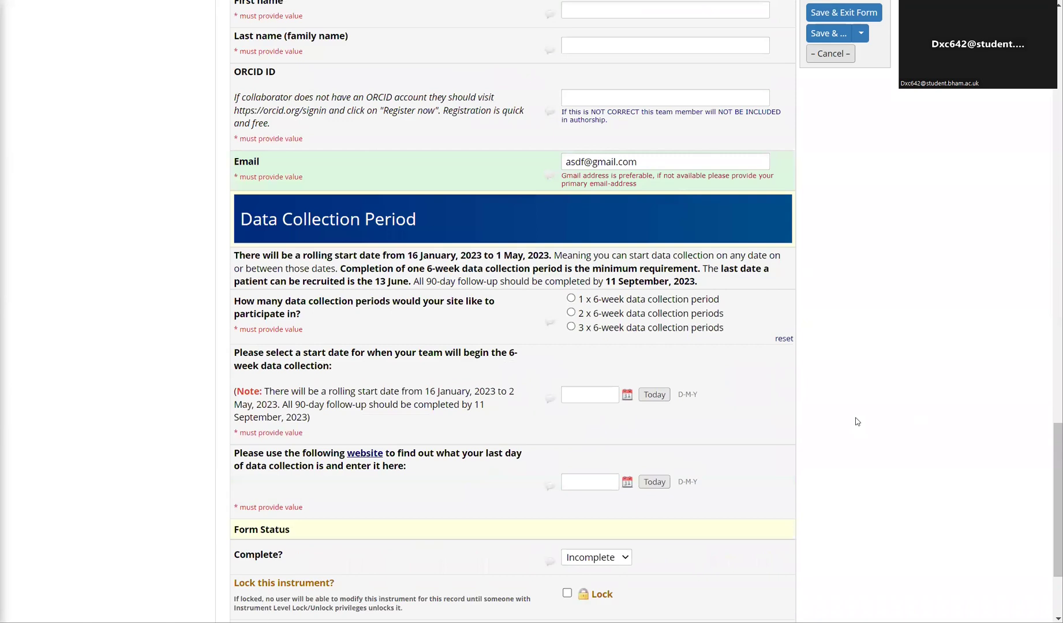
scroll(743, 358, "down", 1)
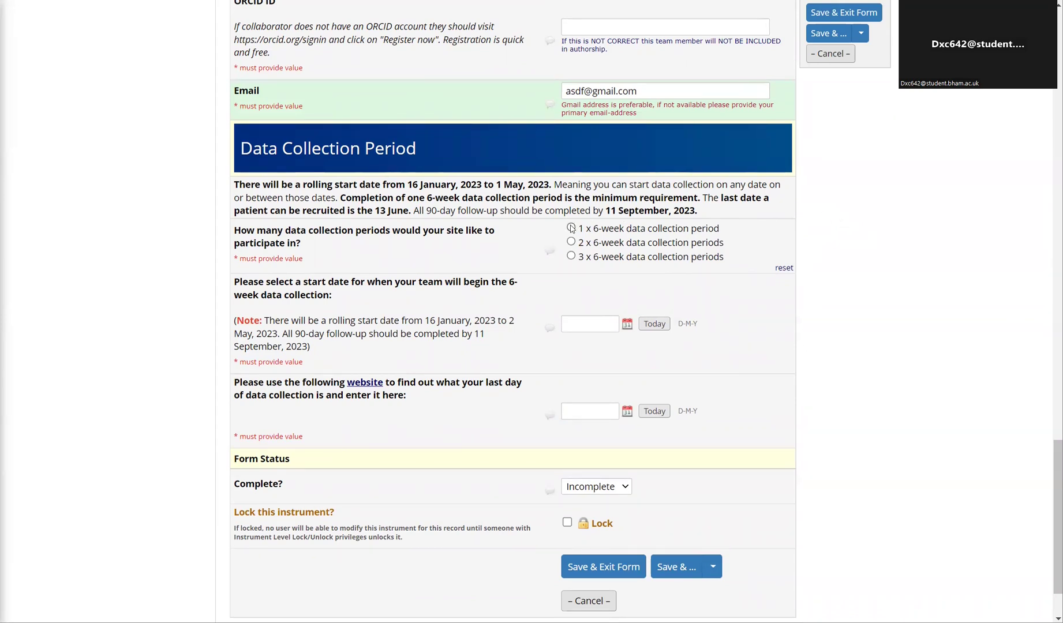
Choose a single 6-week data collection period starting on 01-02-2023
left_click(571, 228)
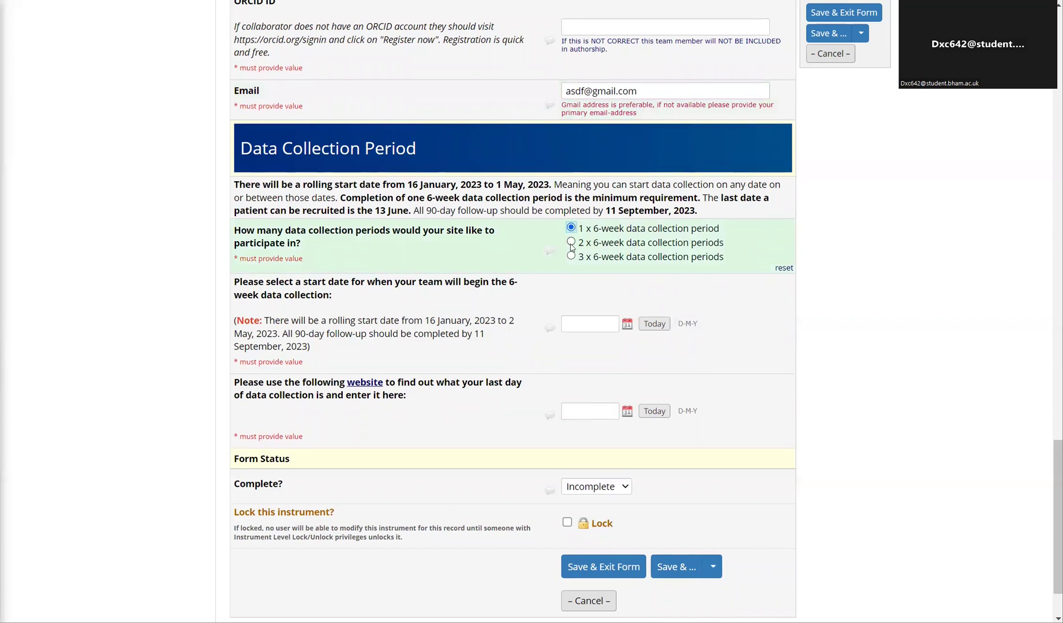
scroll(650, 274, "down", 2)
left_click(597, 255)
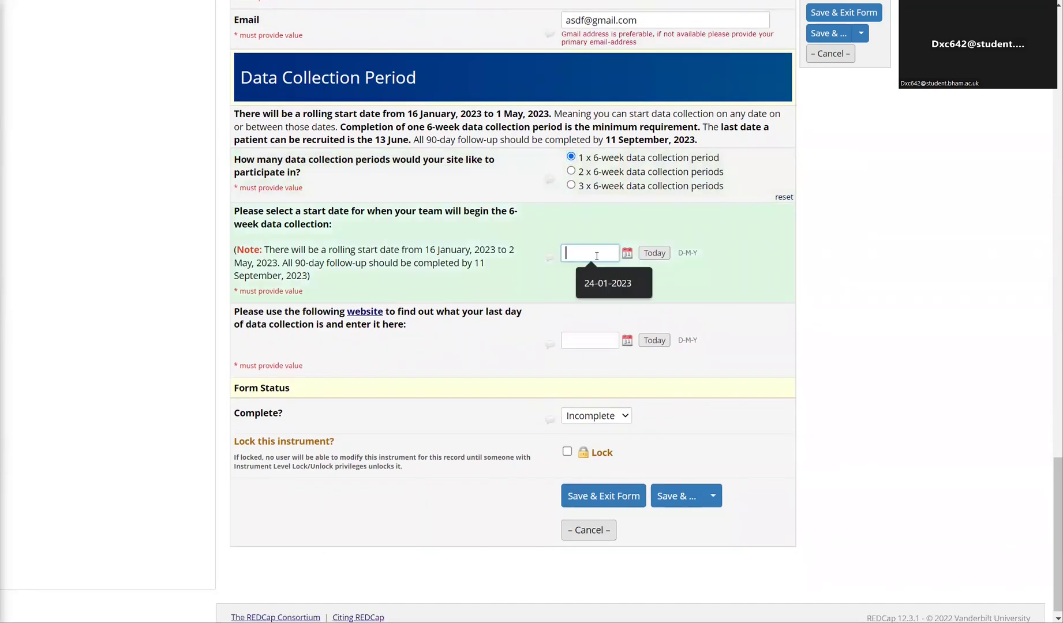
left_click(627, 253)
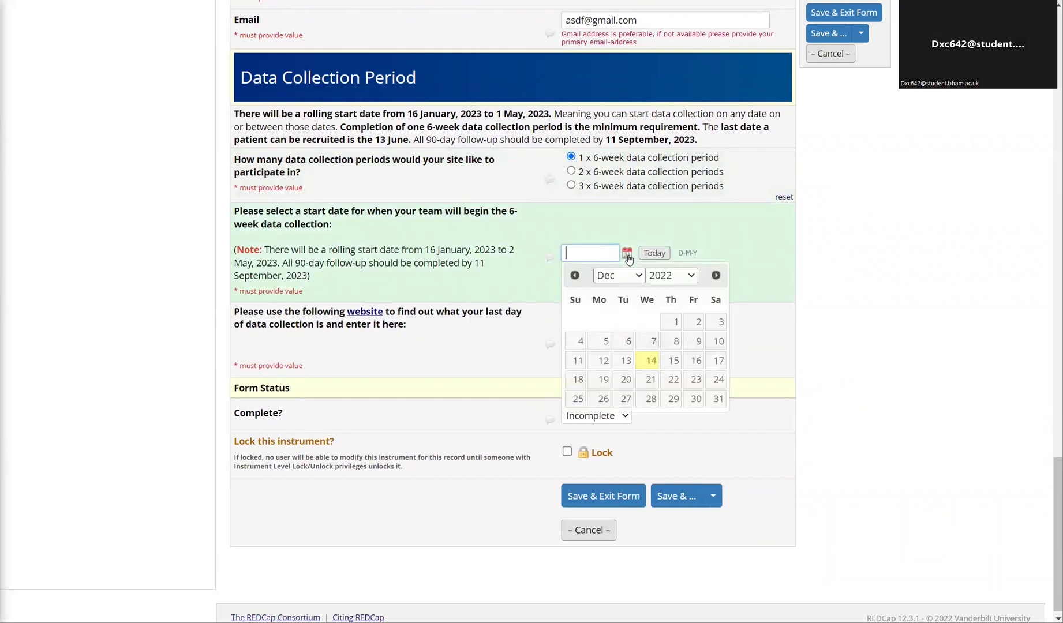
left_click(716, 275)
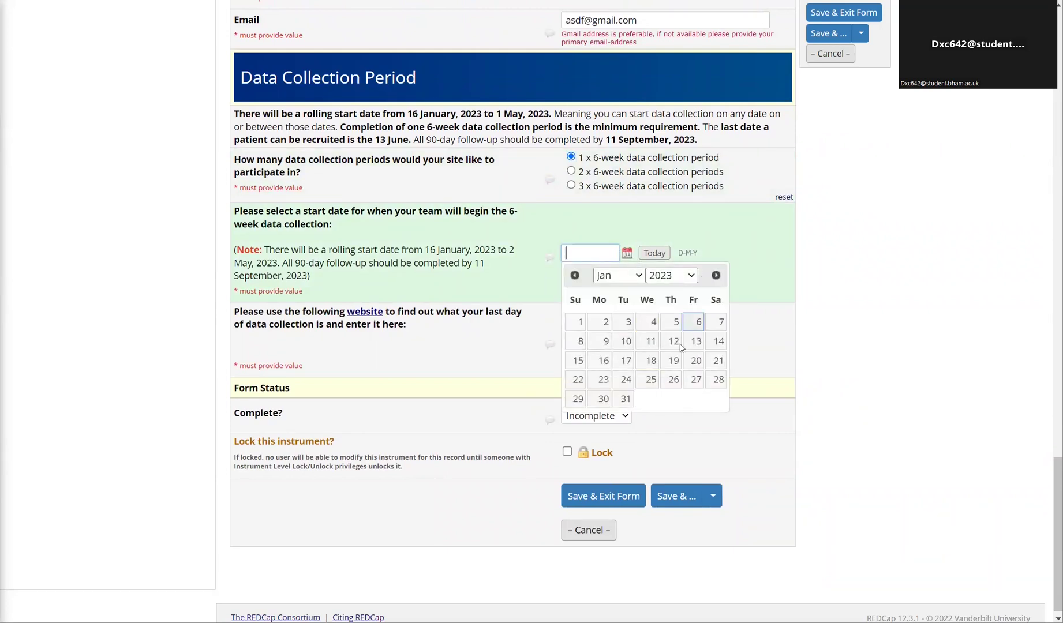
left_click(716, 275)
left_click(648, 321)
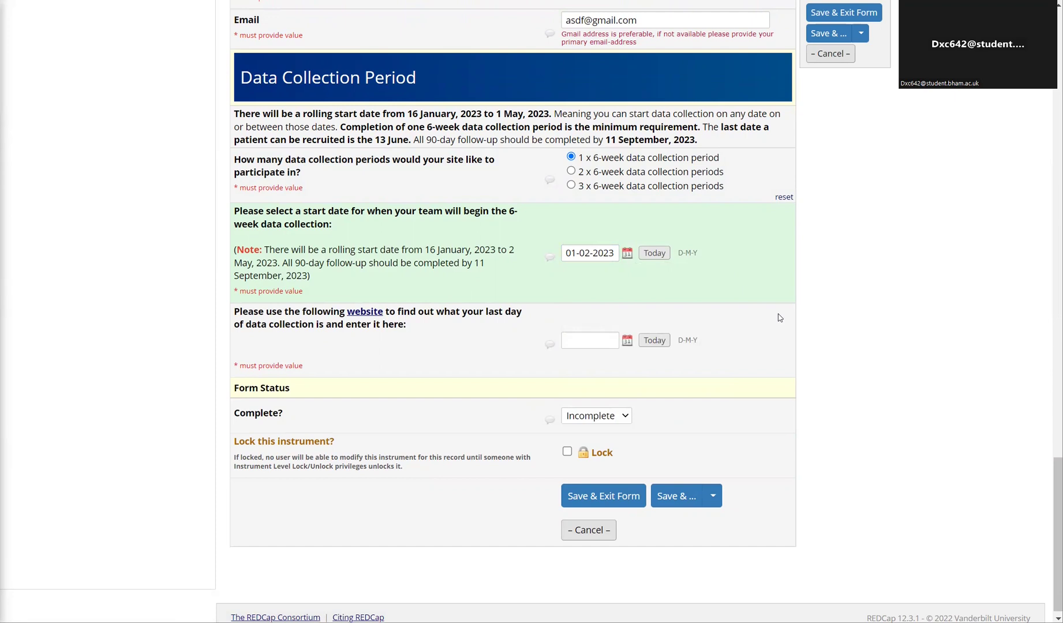
left_click(570, 342)
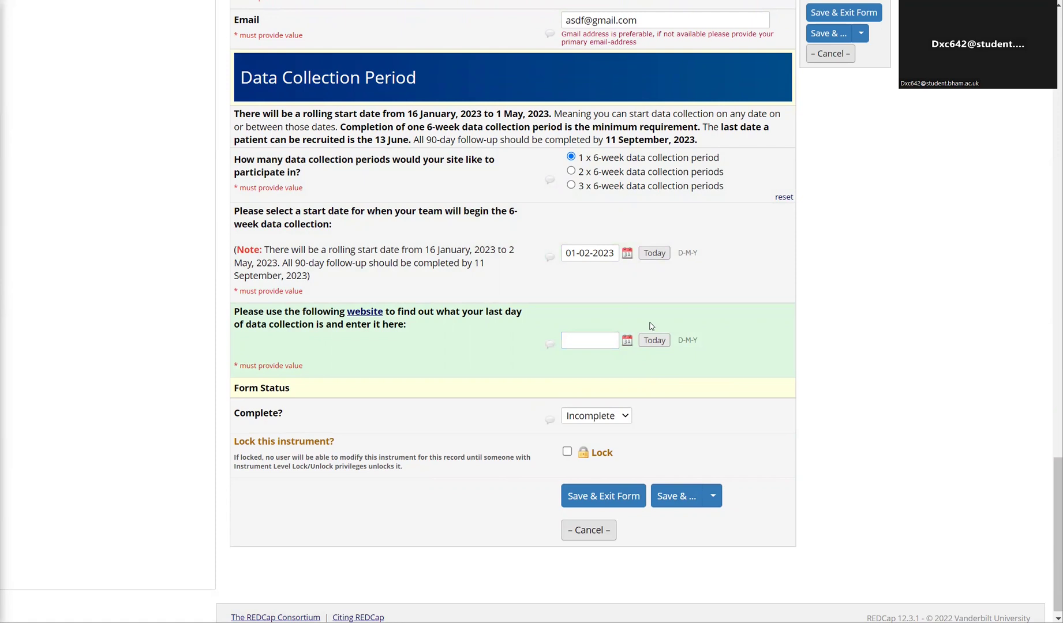
Open the Calculat.io date calculator linked from the form, leaving the form unsaved
left_click(589, 342)
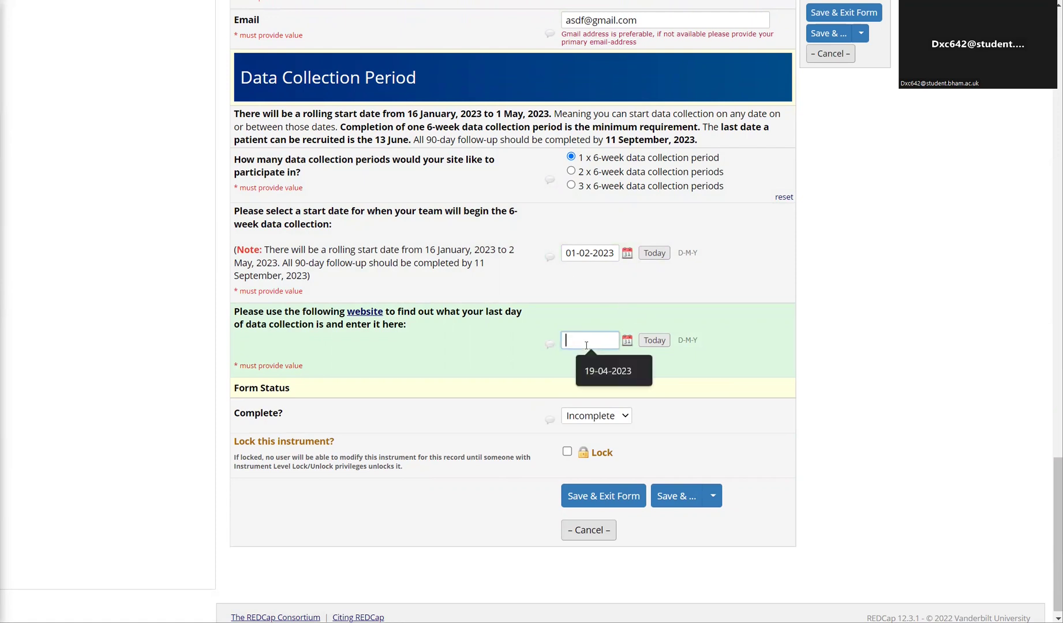
left_click(365, 314)
left_click(563, 372)
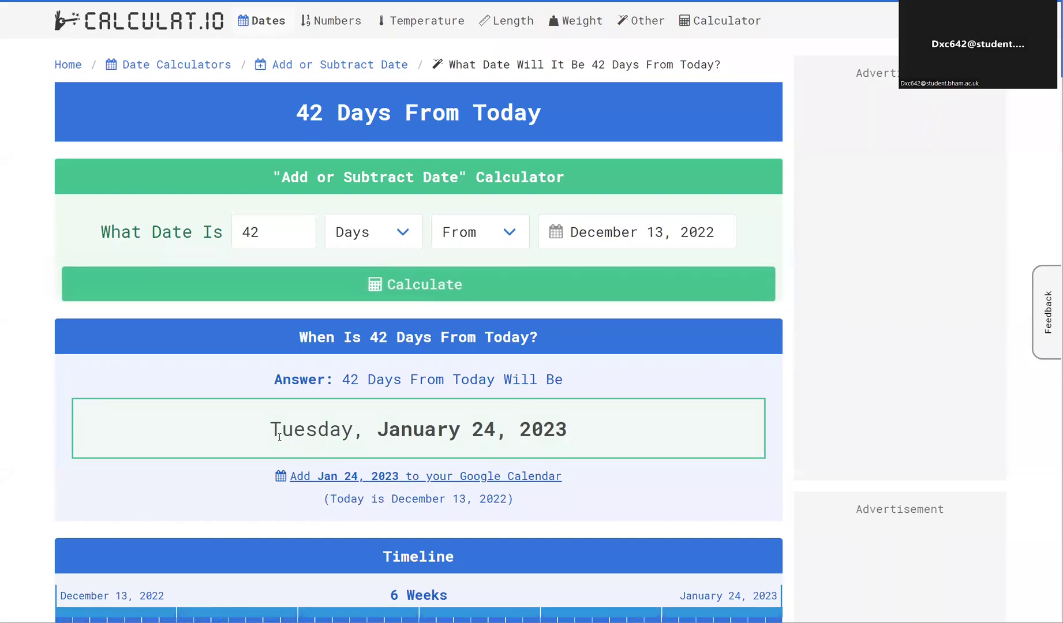
left_click_drag(279, 437, 505, 436)
left_click(462, 314)
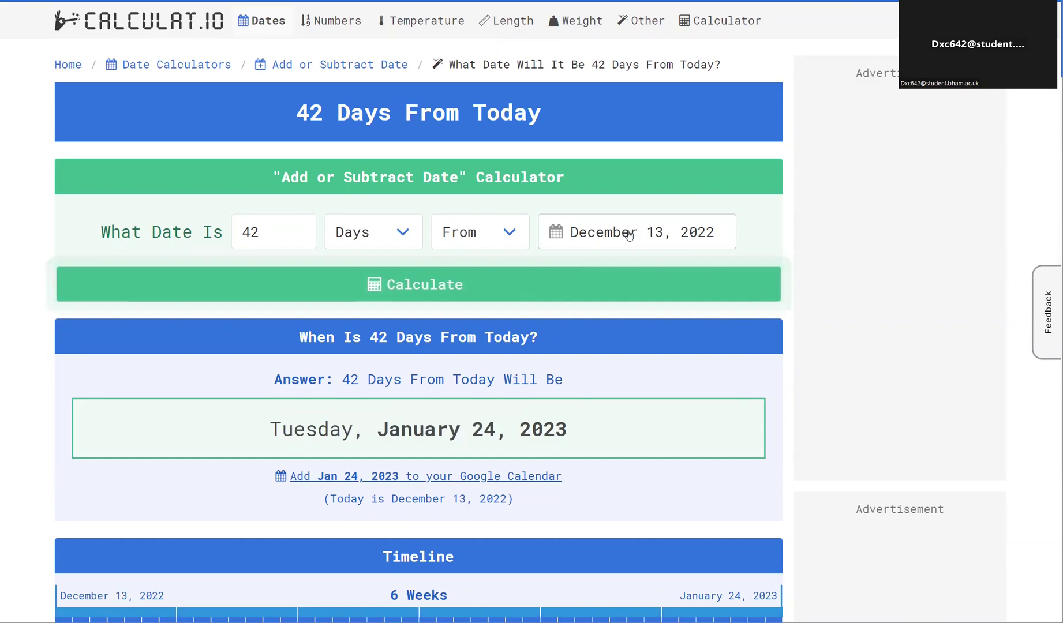
Calculate the date 42 days after 1 February 2023 in Calculat.io
left_click(629, 235)
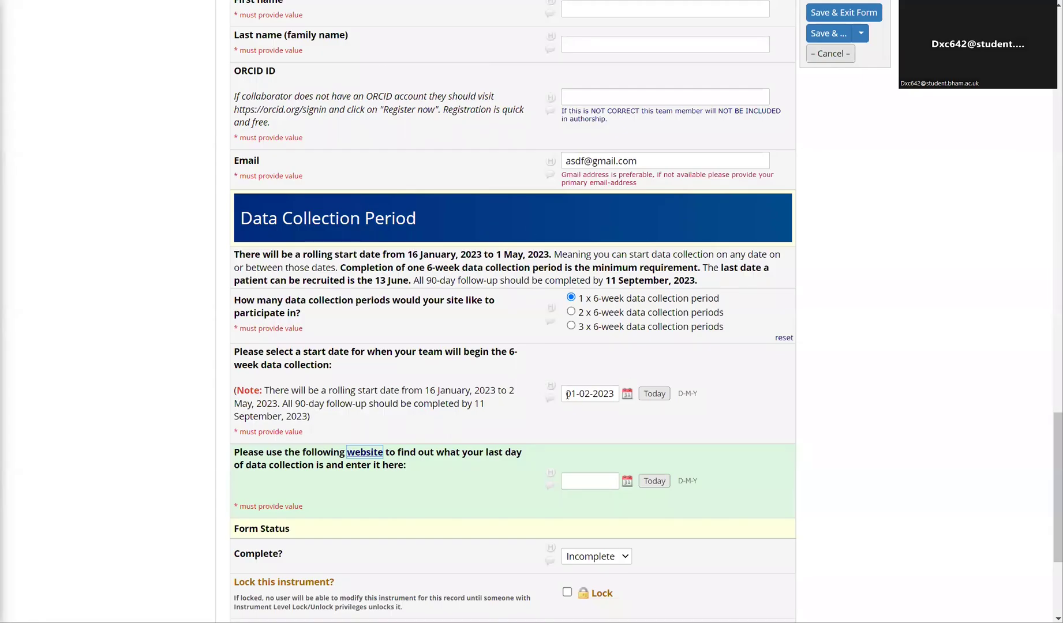
left_click_drag(568, 394, 633, 396)
left_click(608, 394)
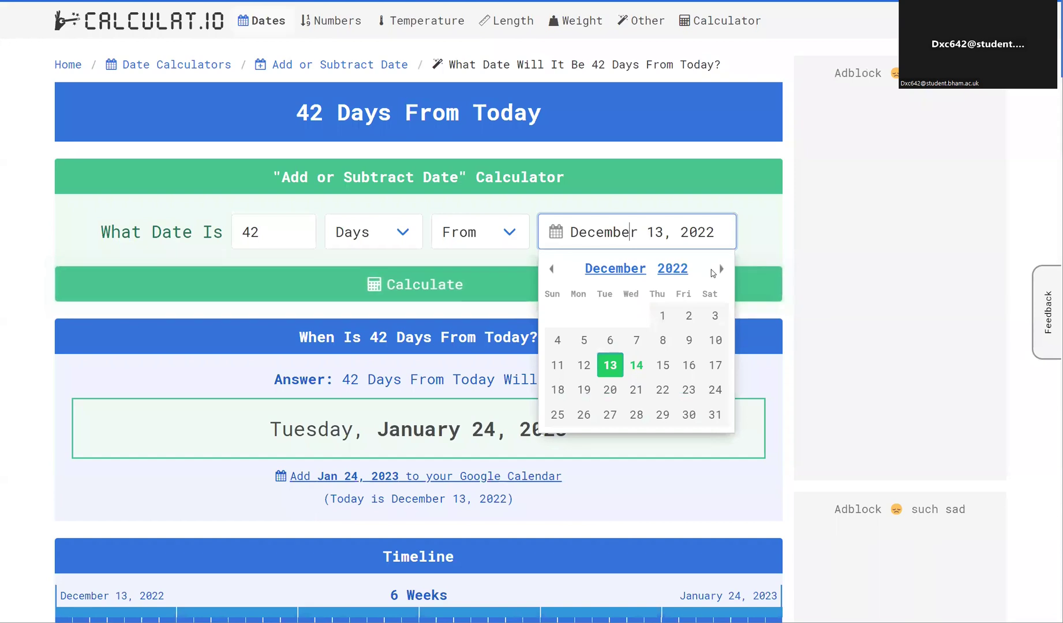
left_click(720, 269)
left_click(719, 270)
left_click(636, 315)
left_click(451, 284)
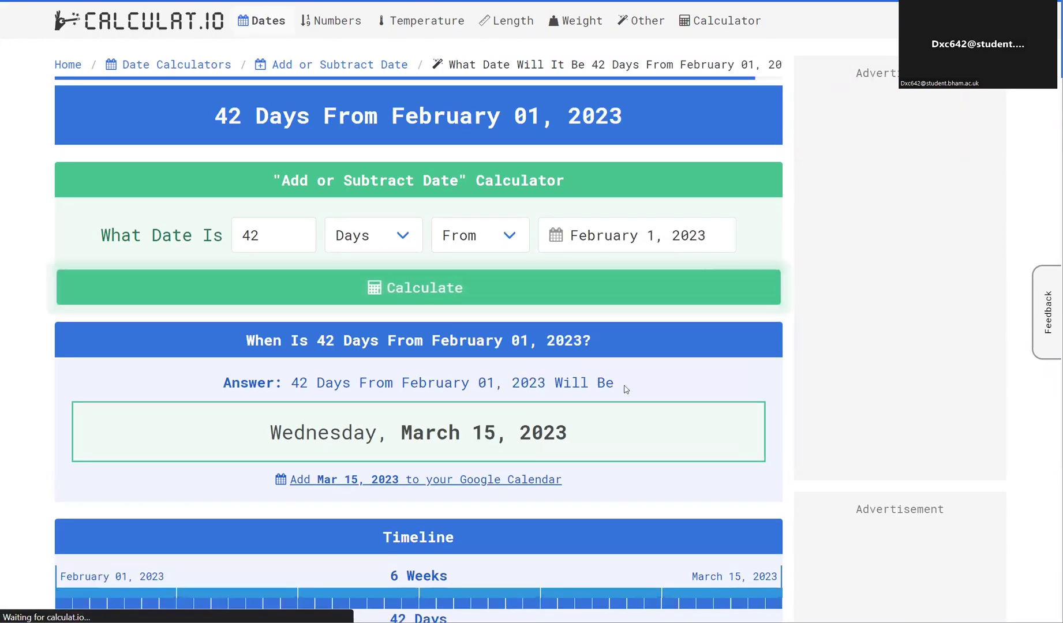
Enter the result, 15-03-2023, as the last day of data collection
left_click_drag(402, 432, 565, 432)
left_click(754, 429)
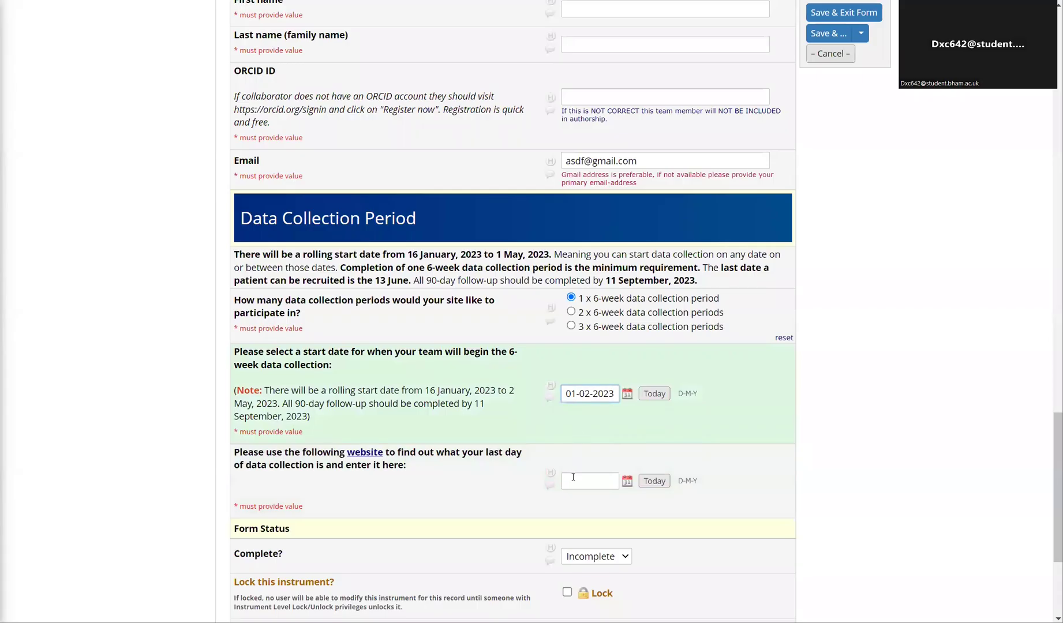
left_click(573, 481)
type("15-03-2023")
left_click(945, 478)
Register two collaborators as data collectors and save the registration form as Complete
scroll(885, 325, "down", 2)
scroll(794, 289, "down", 4)
left_click(571, 244)
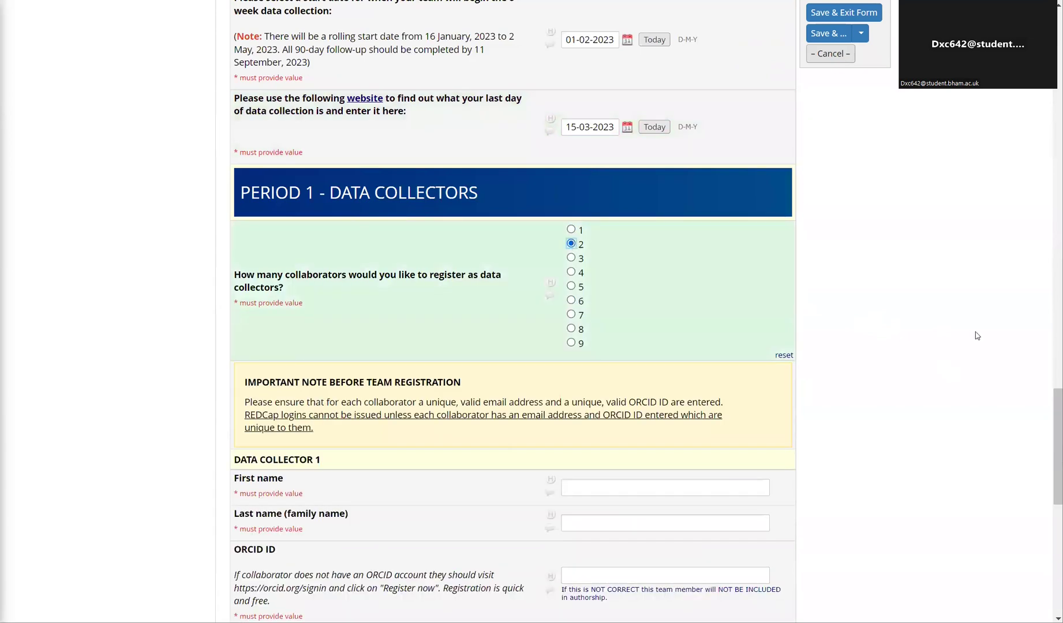
scroll(975, 337, "down", 3)
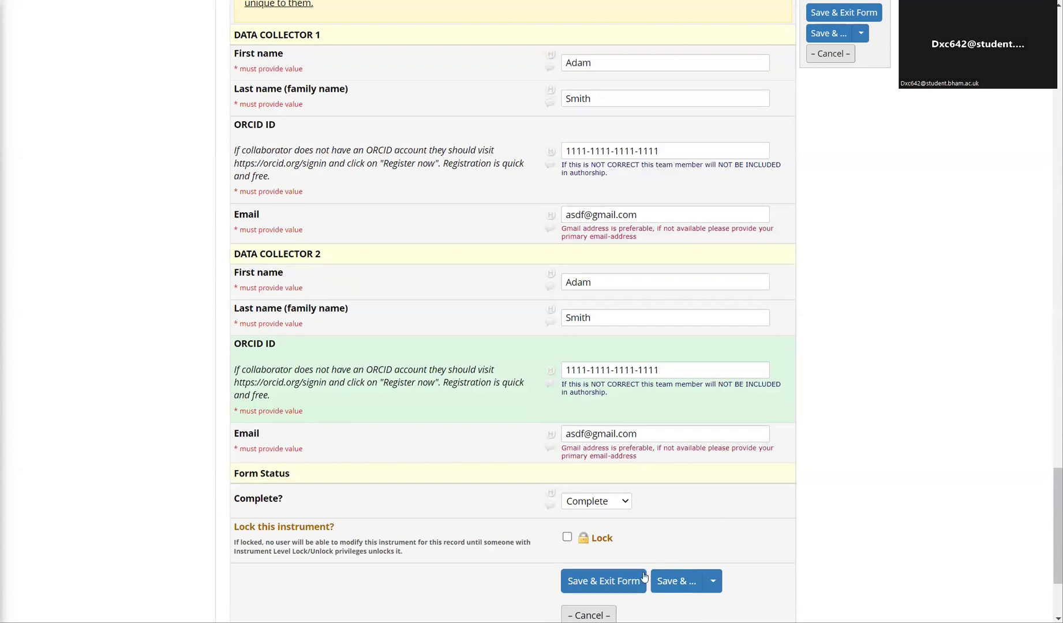
left_click(601, 579)
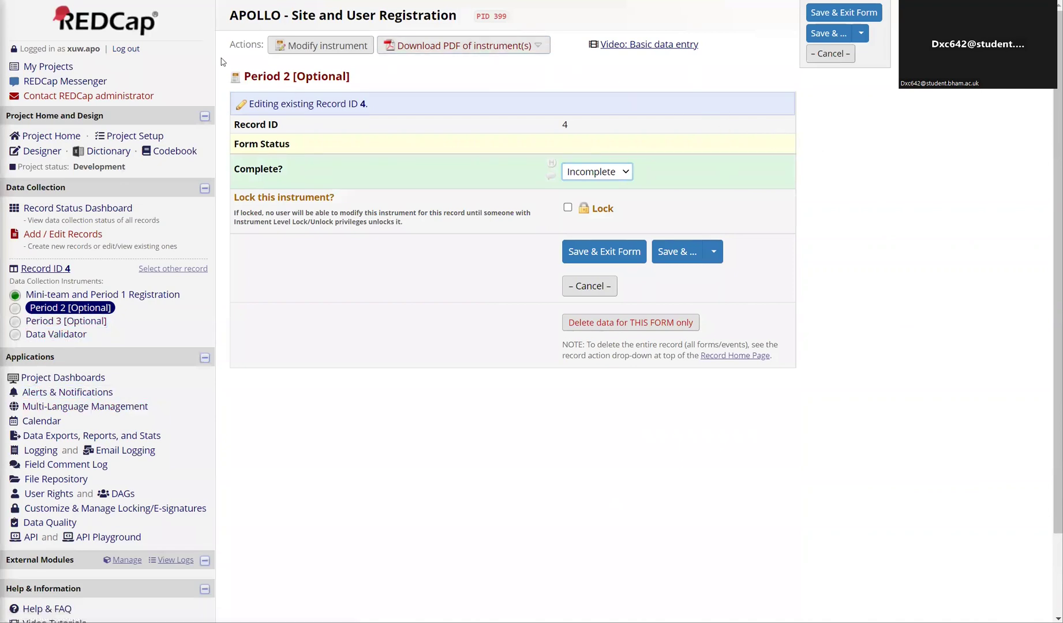
Browse the Period 3 and Data Validator forms, then go to Record ID 4's home page
left_click(66, 321)
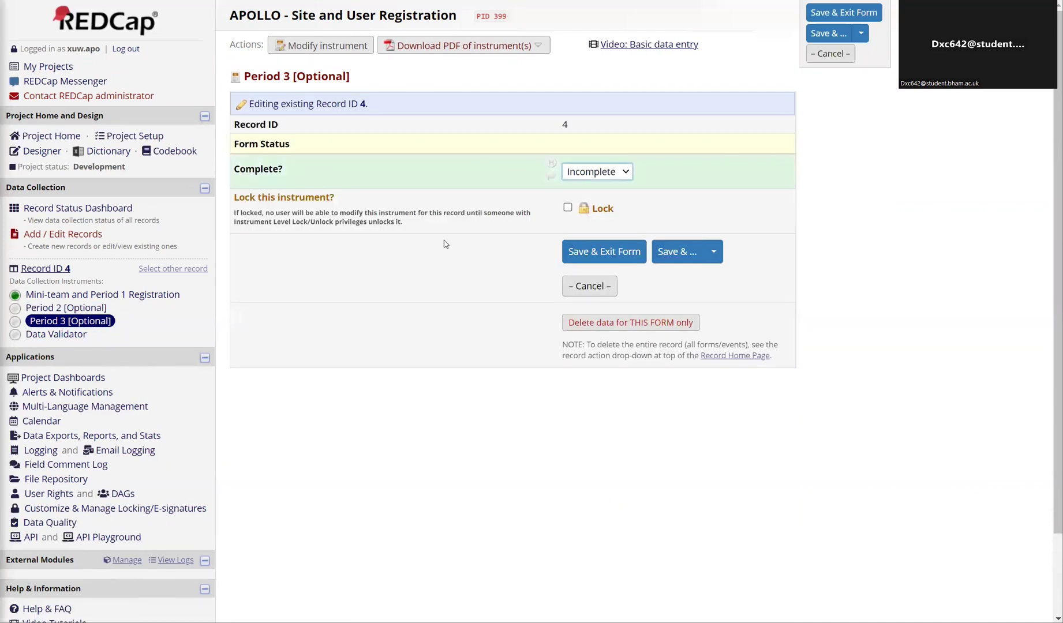
left_click(57, 334)
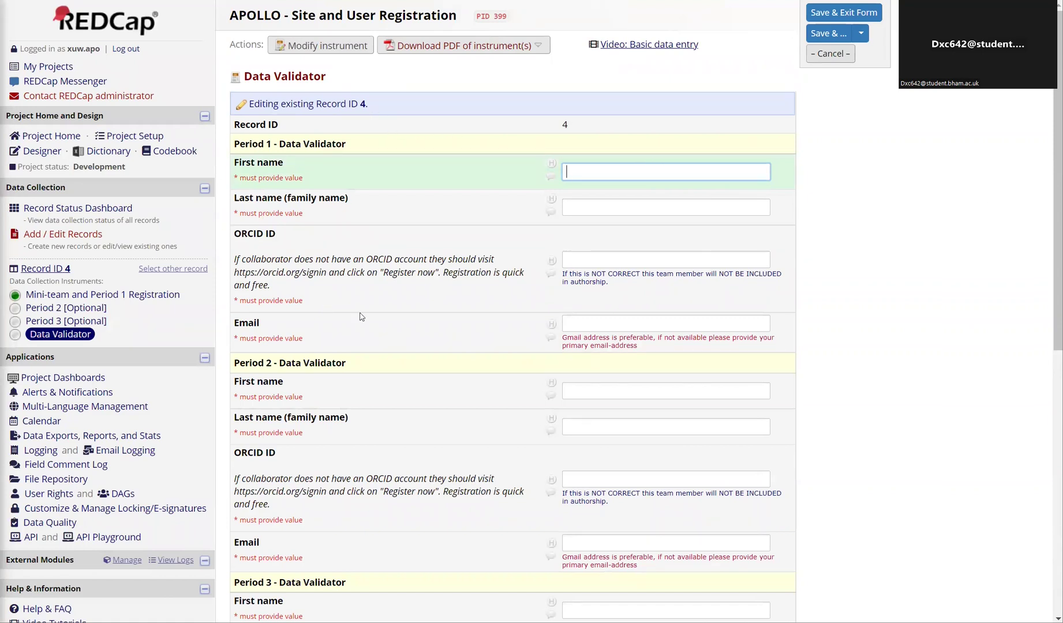
key("shift+Tab")
key("Return")
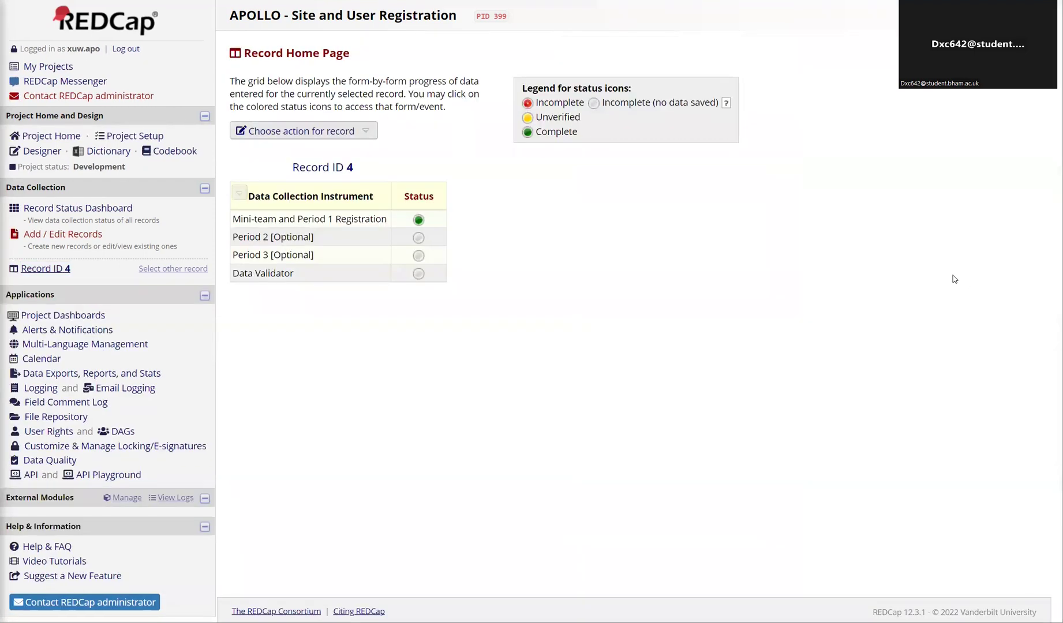